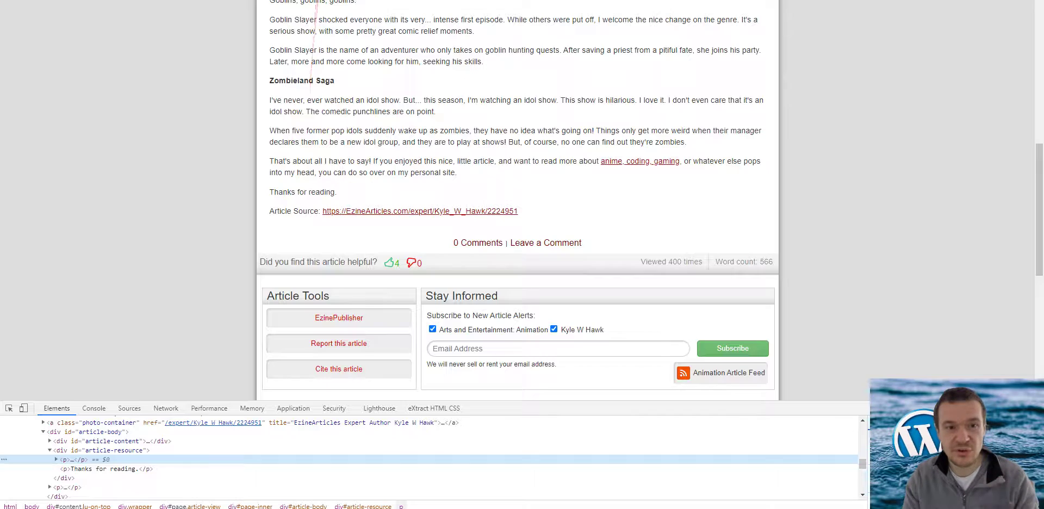
Look through the source article and select the article-content div in the page inspector.
scroll(293, 229, up, 10)
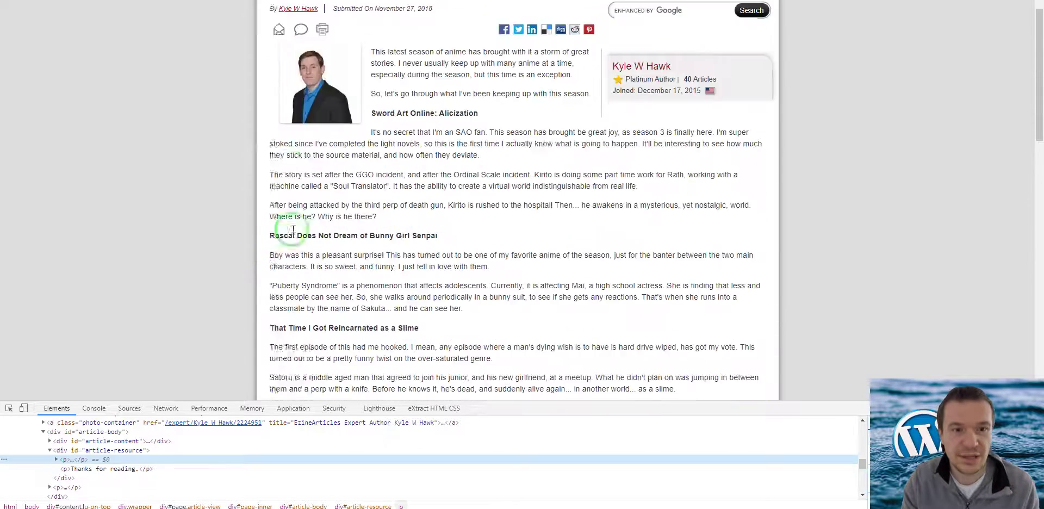
scroll(292, 230, up, 2)
scroll(288, 223, down, 7)
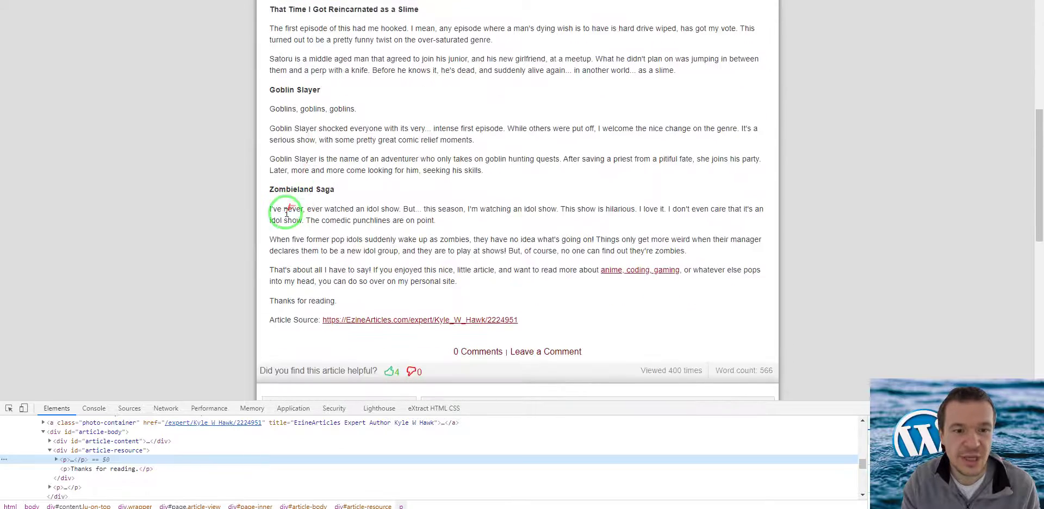
scroll(286, 213, down, 1)
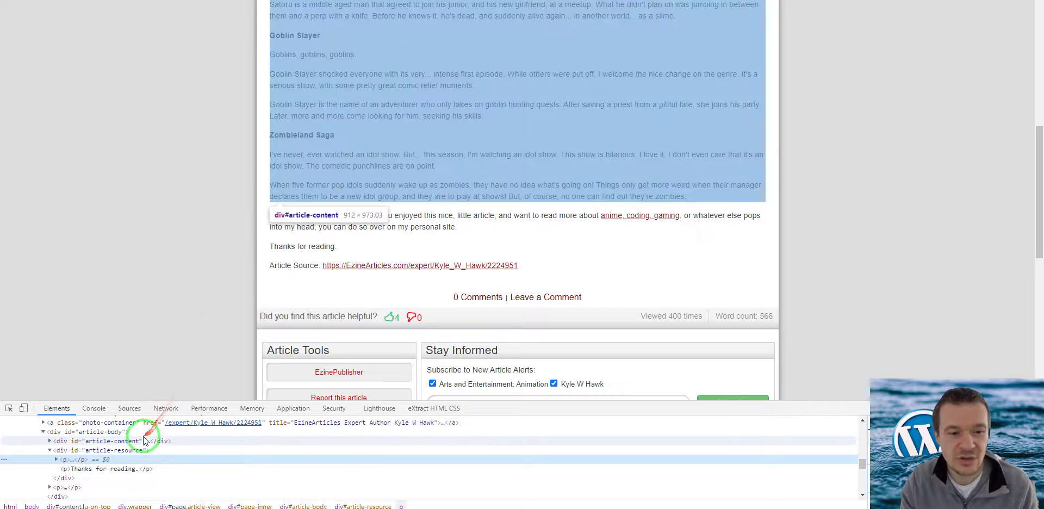
click(116, 441)
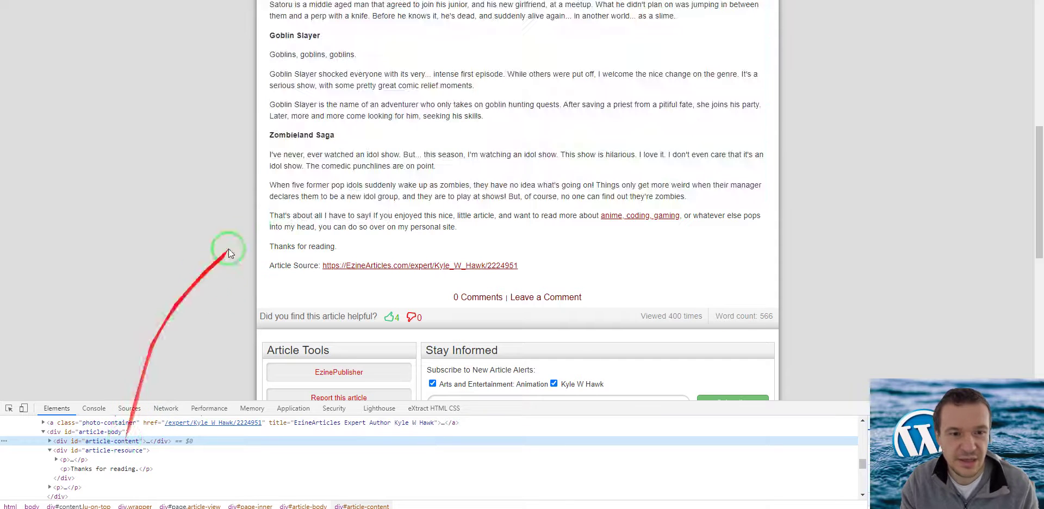
Highlight the article's main content and its closing resource paragraph starting "That's about all I have to say!" to tell both sections apart.
drag(270, 216, 500, 198)
click(701, 196)
drag(701, 197, 340, 57)
click(270, 215)
drag(269, 215, 373, 240)
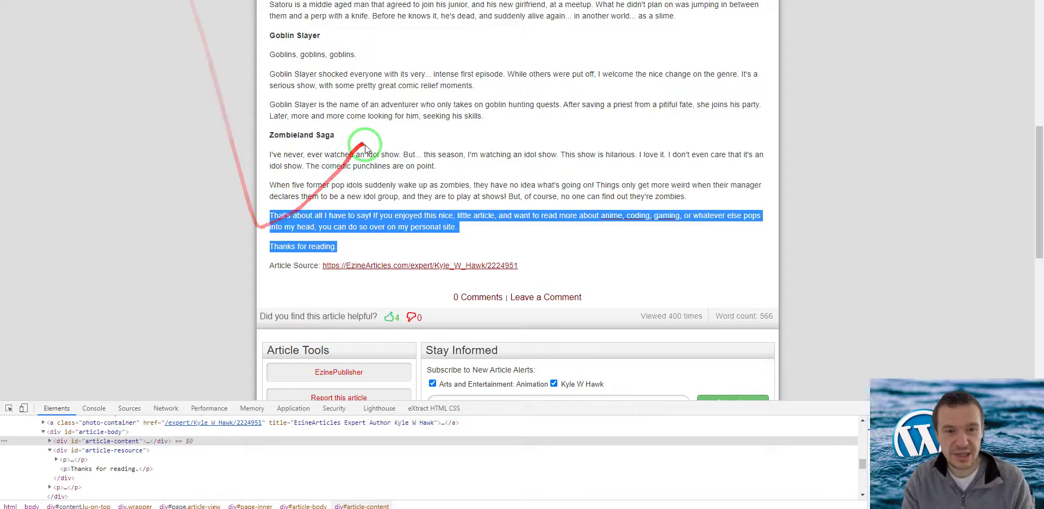
click(545, 183)
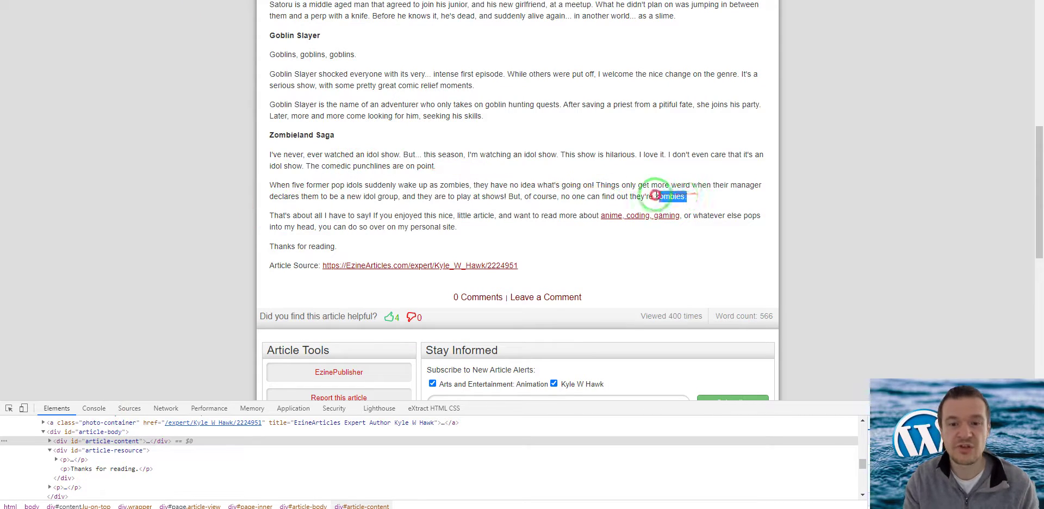
drag(688, 197, 312, 109)
scroll(314, 113, up, 4)
scroll(313, 113, down, 5)
click(313, 109)
drag(270, 162, 442, 175)
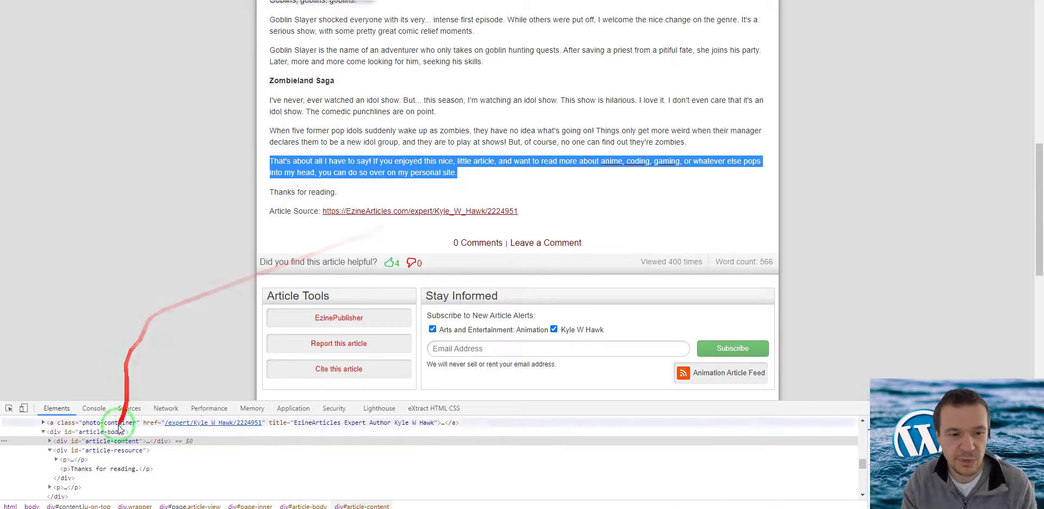
click(112, 227)
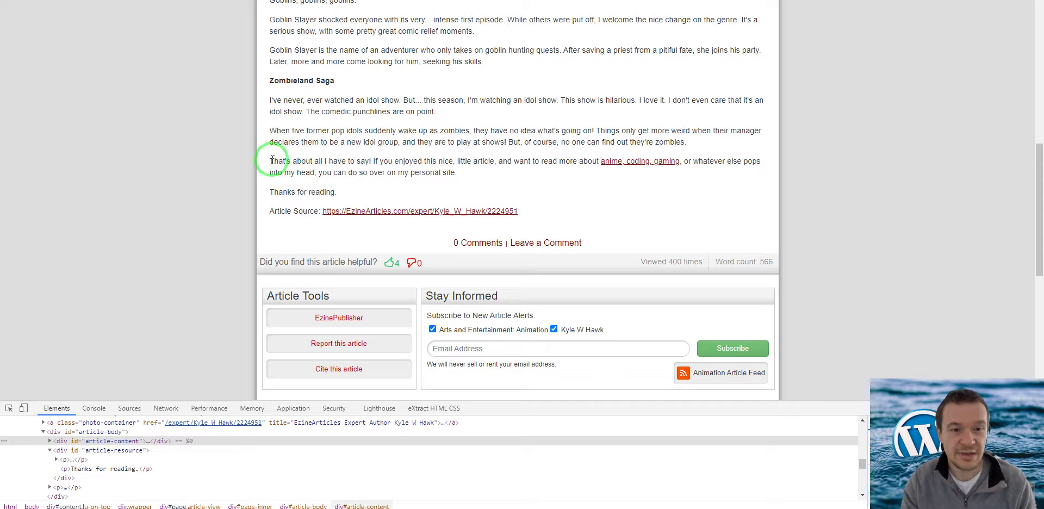
drag(270, 160, 442, 161)
click(357, 159)
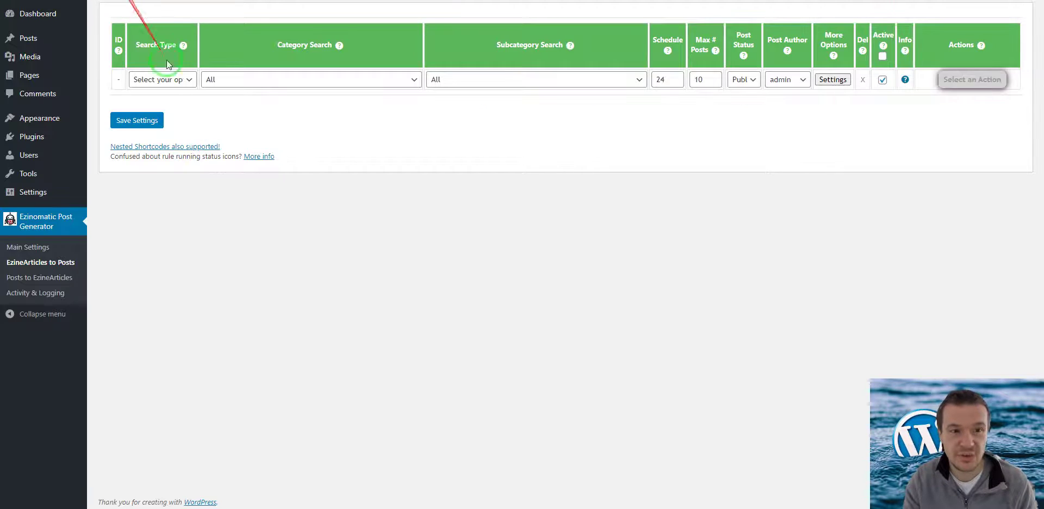
Switch to the WordPress rule list and examine the Also Get Article Resource Section option in the new rule's advanced settings.
click(174, 81)
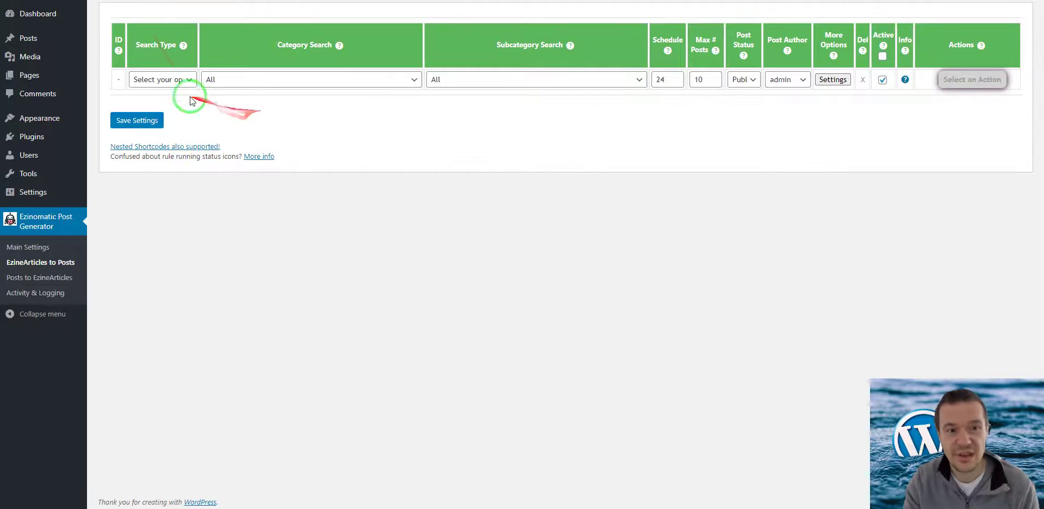
click(657, 103)
click(816, 84)
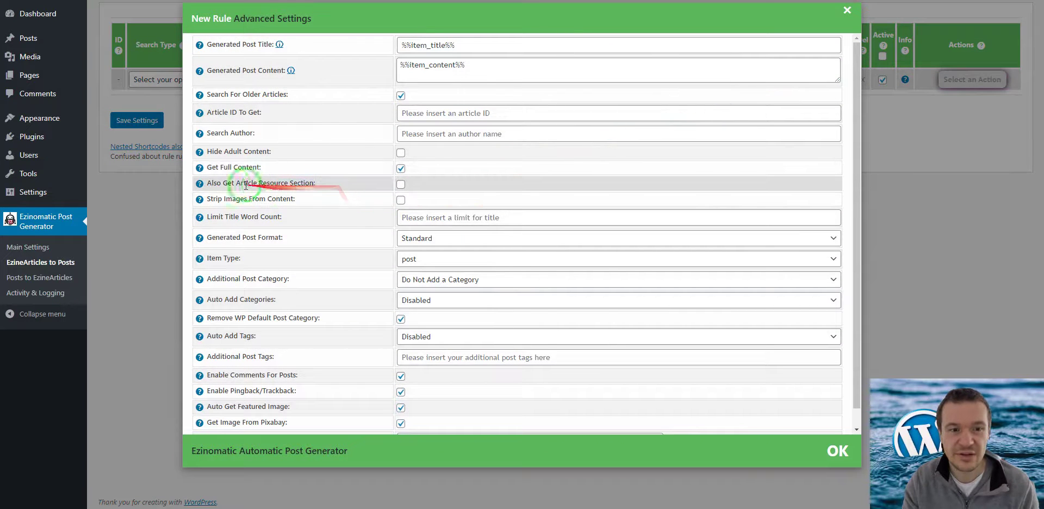
click(209, 183)
drag(210, 184, 400, 187)
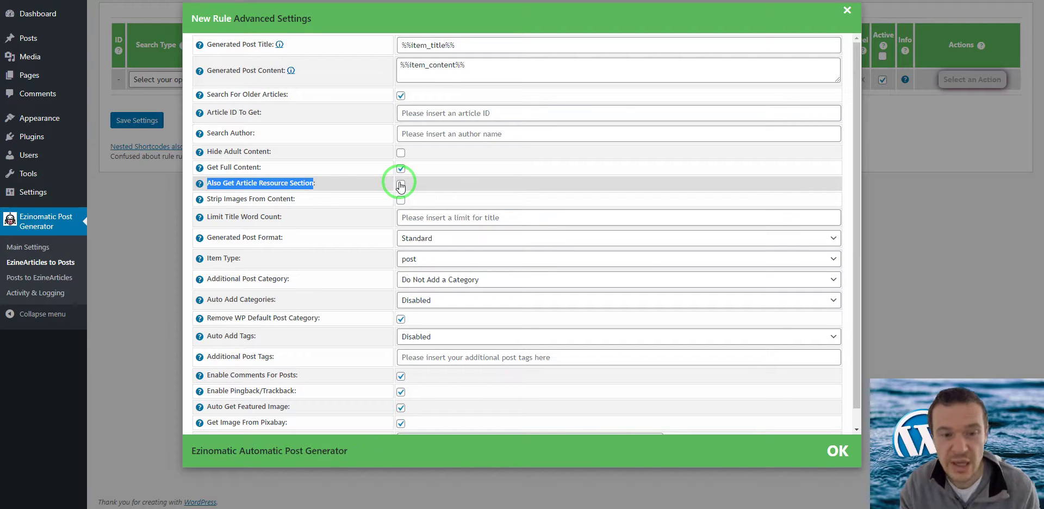
drag(400, 187, 246, 185)
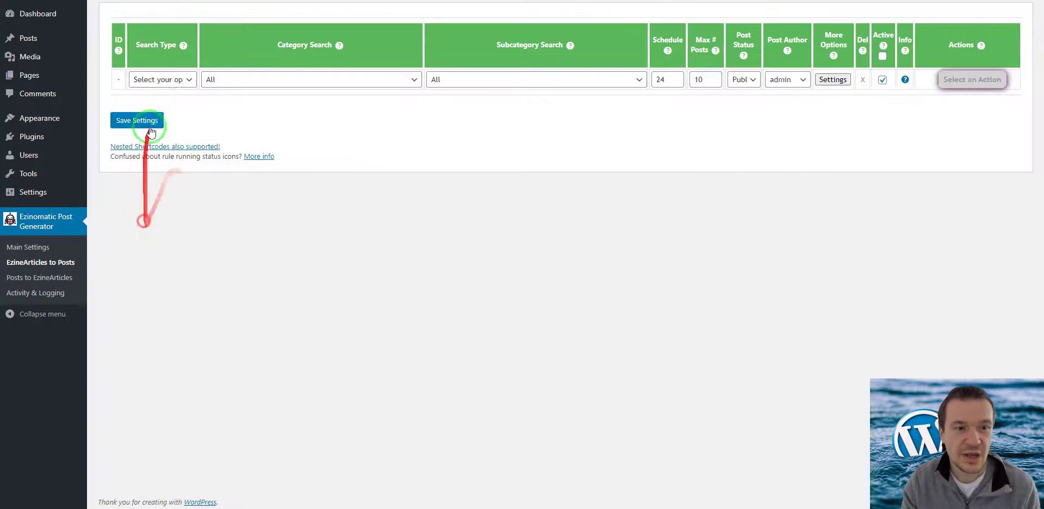
Set the new rule to search type All, category Arts and Entertainment, subcategory Arts and Entertainment:Animation, with a maximum of 1 post.
click(168, 79)
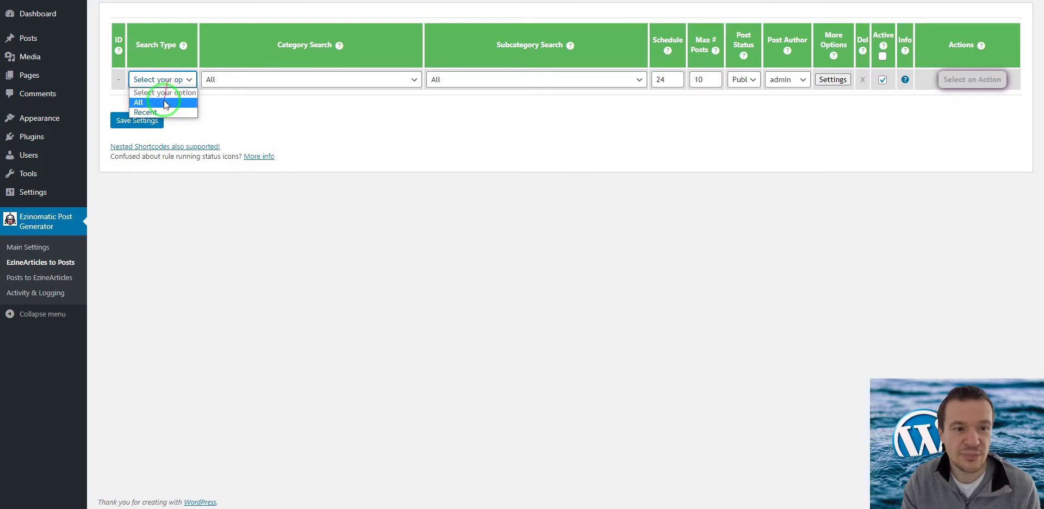
click(164, 102)
click(231, 79)
click(228, 105)
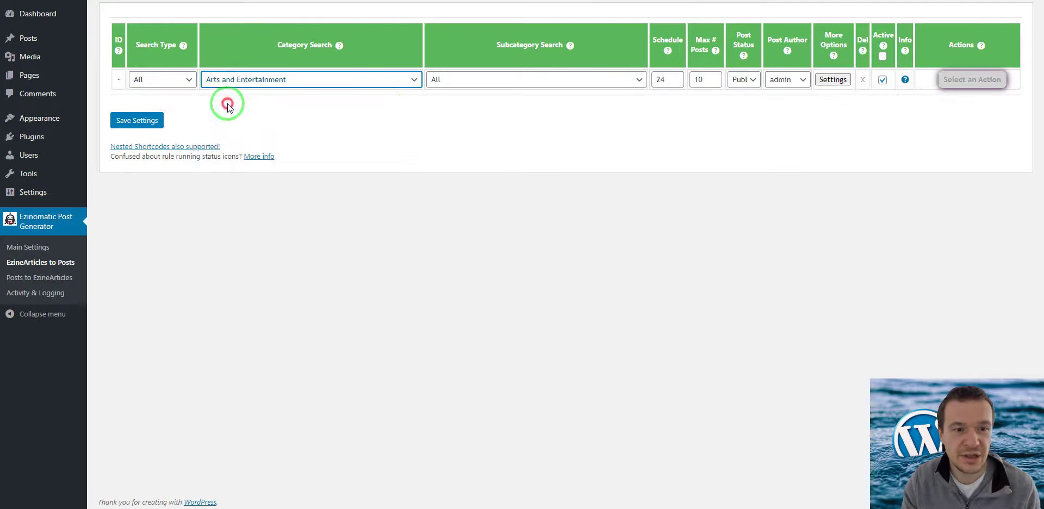
click(442, 79)
click(443, 101)
double_click(686, 79)
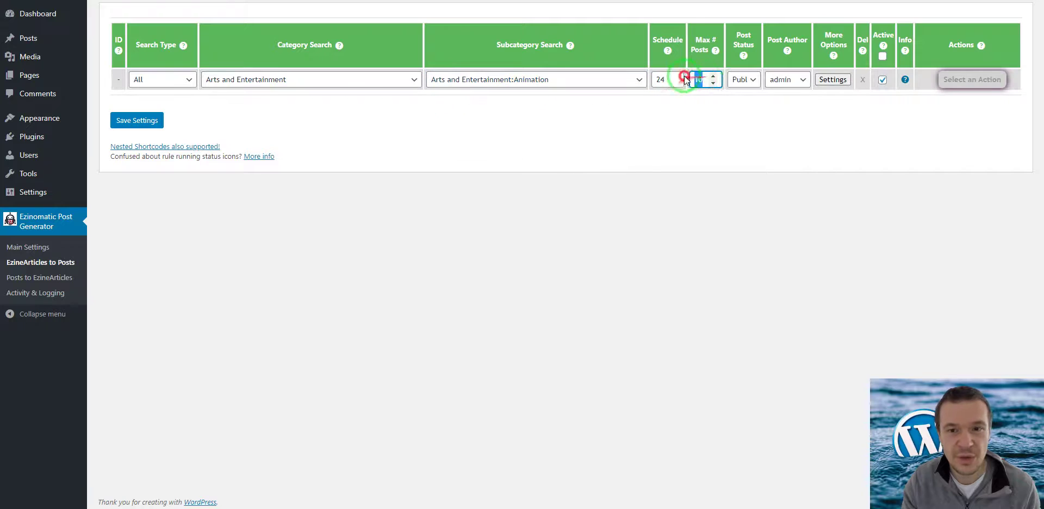
Enable Also Get Article Resource Section in the new rule's advanced settings and save the rule.
click(832, 79)
click(400, 185)
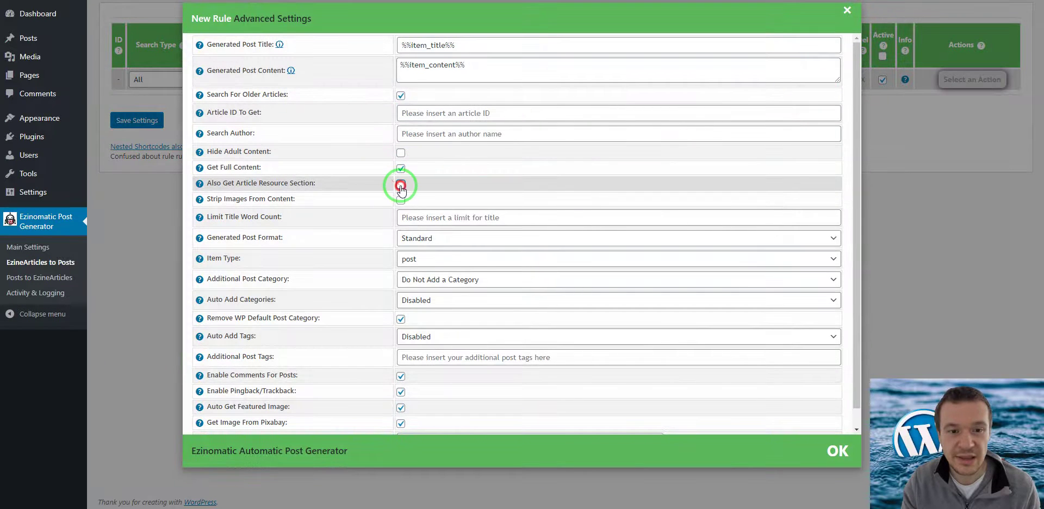
click(133, 121)
click(132, 121)
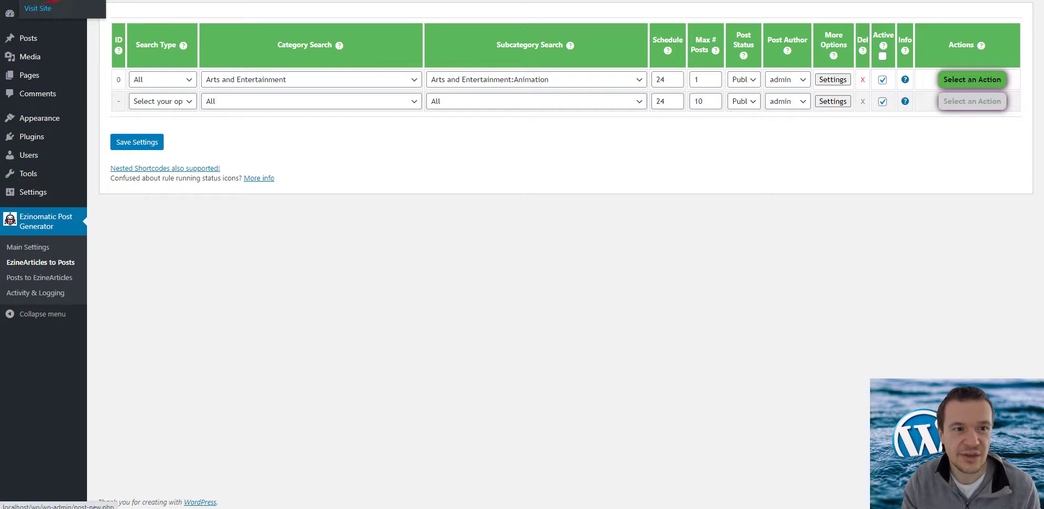
Open the WordPress site in a separate tab and run rule 0.
click(100, 6)
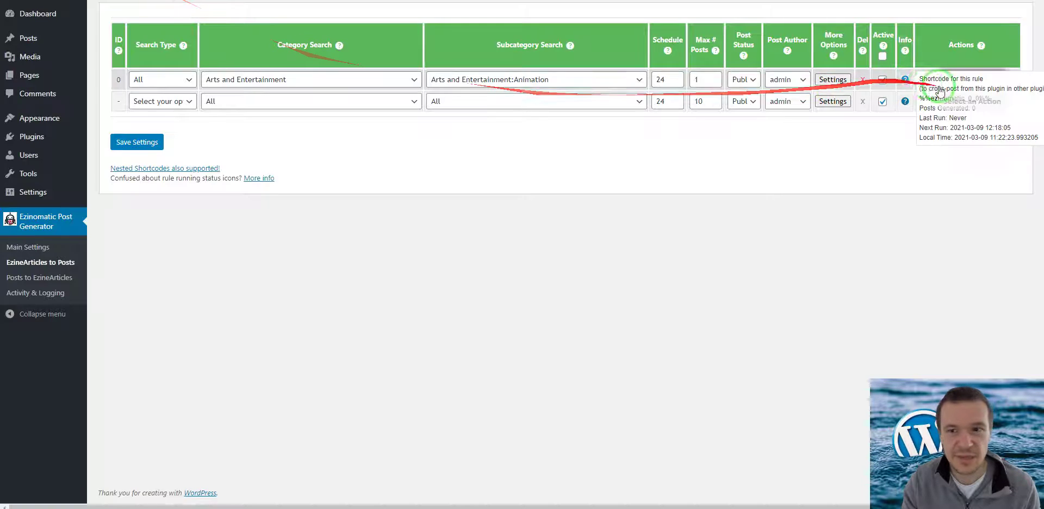
click(972, 79)
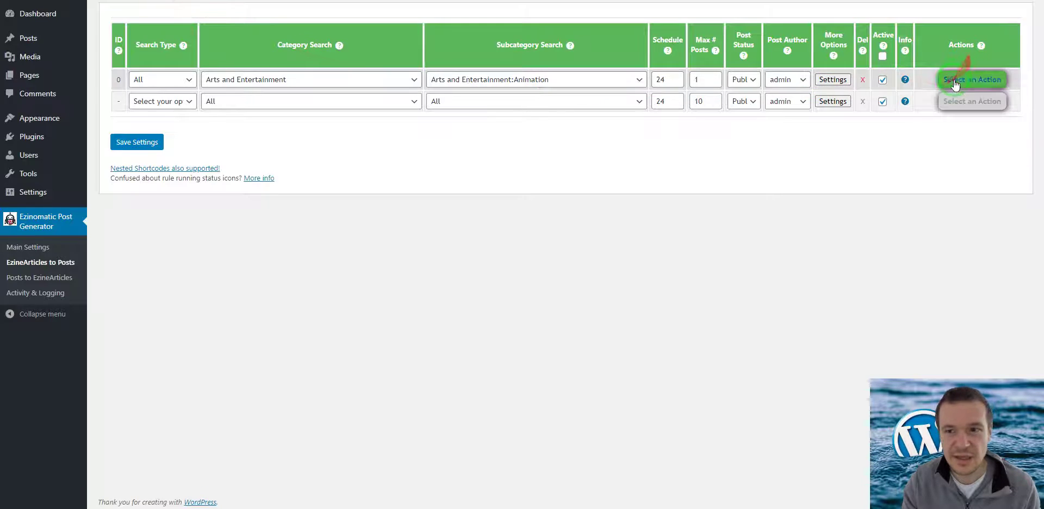
click(728, 169)
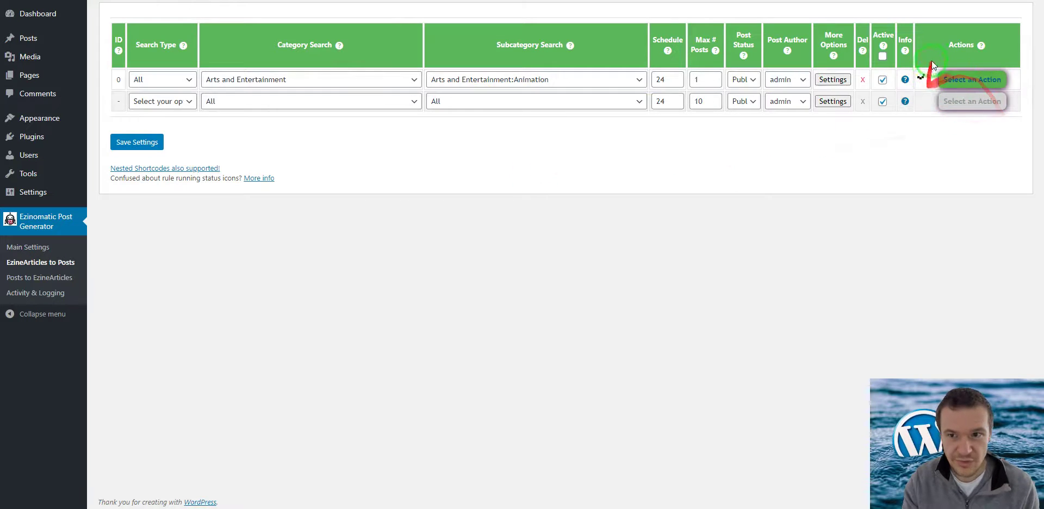
Reload the site's front page and open the imported post "Fall 2018 Anime Watch List".
click(201, 0)
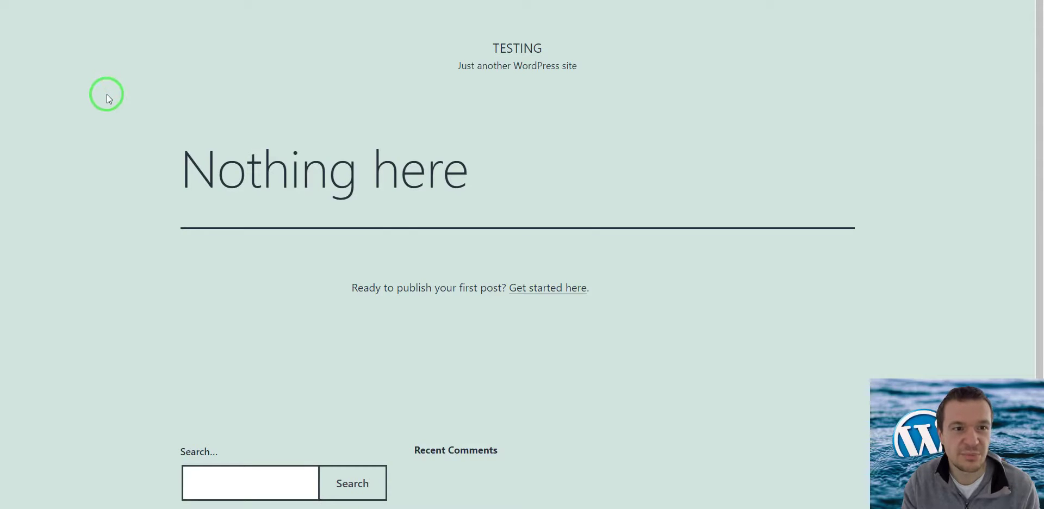
key(F5)
click(416, 149)
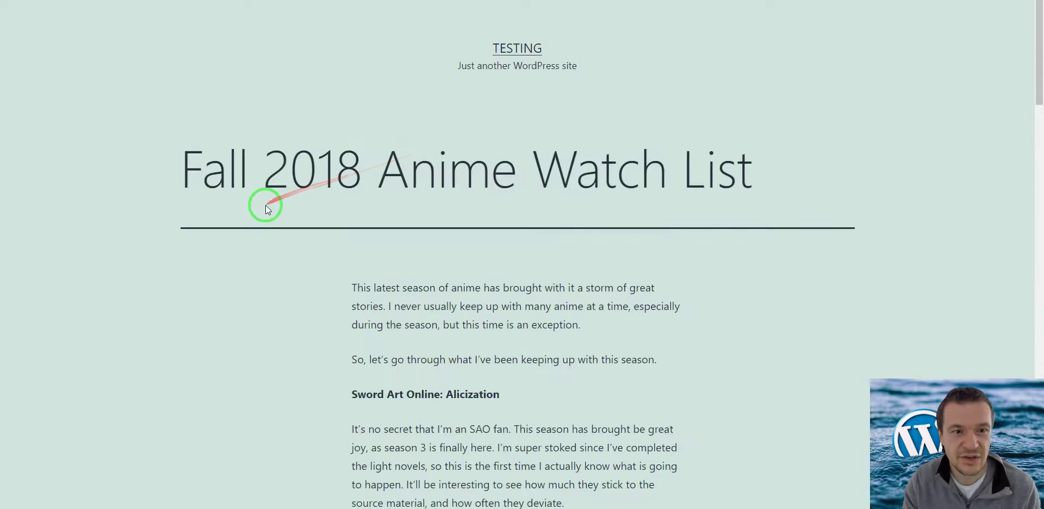
Compare the closing paragraphs of the imported post with the resource section of the original article.
scroll(266, 207, down, 15)
scroll(266, 207, down, 10)
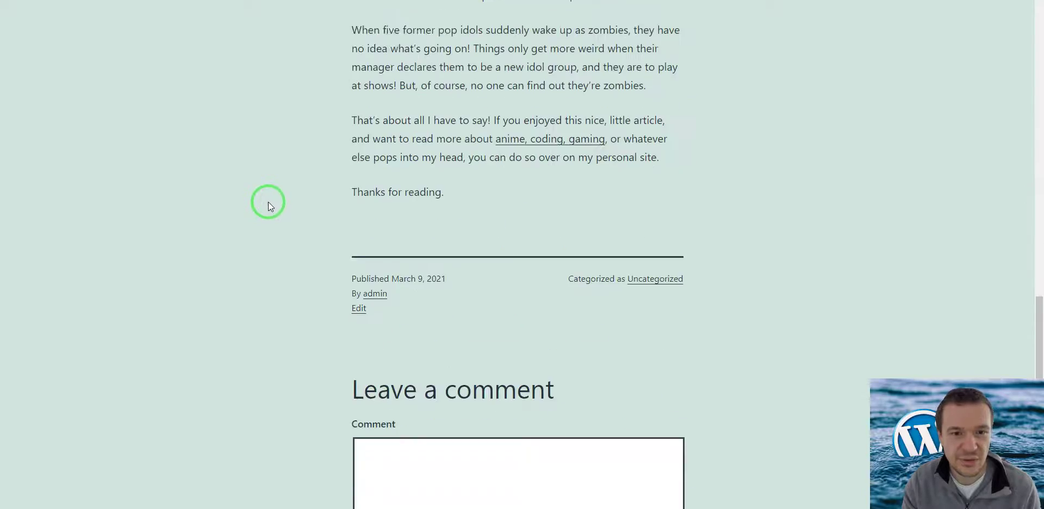
scroll(275, 203, up, 2)
click(196, 0)
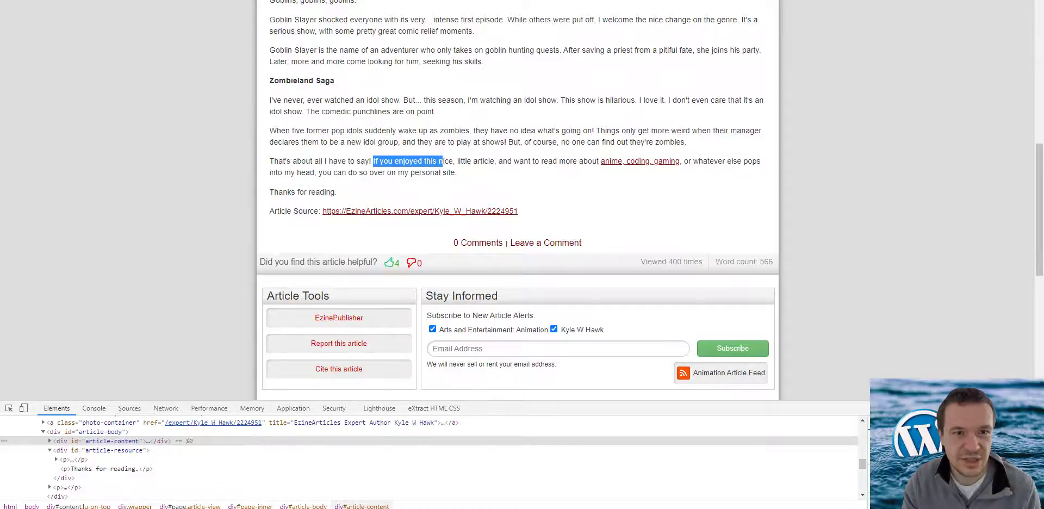
scroll(248, 119, up, 4)
click(212, 0)
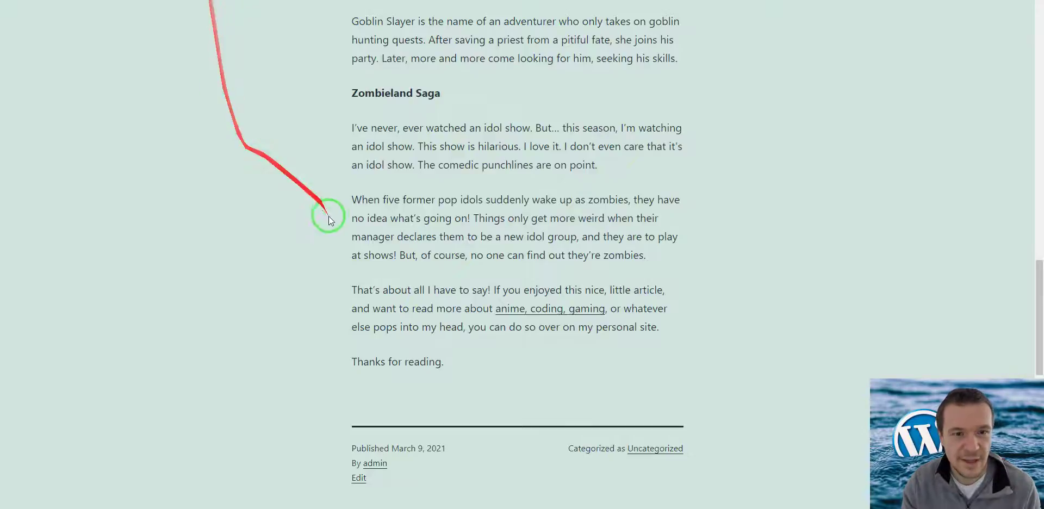
drag(354, 289, 664, 289)
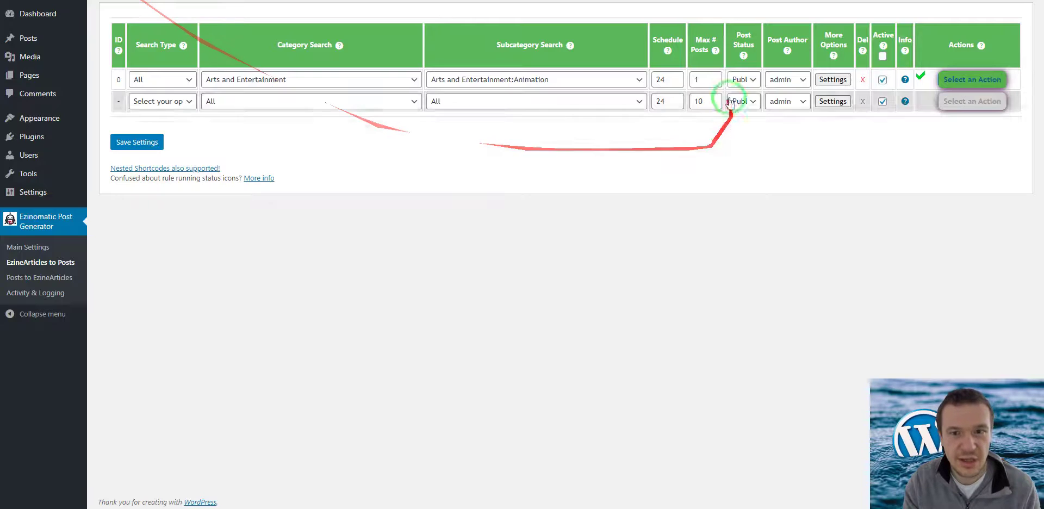
Disable Also Get Article Resource Section in rule 0's advanced settings and save the settings.
click(843, 79)
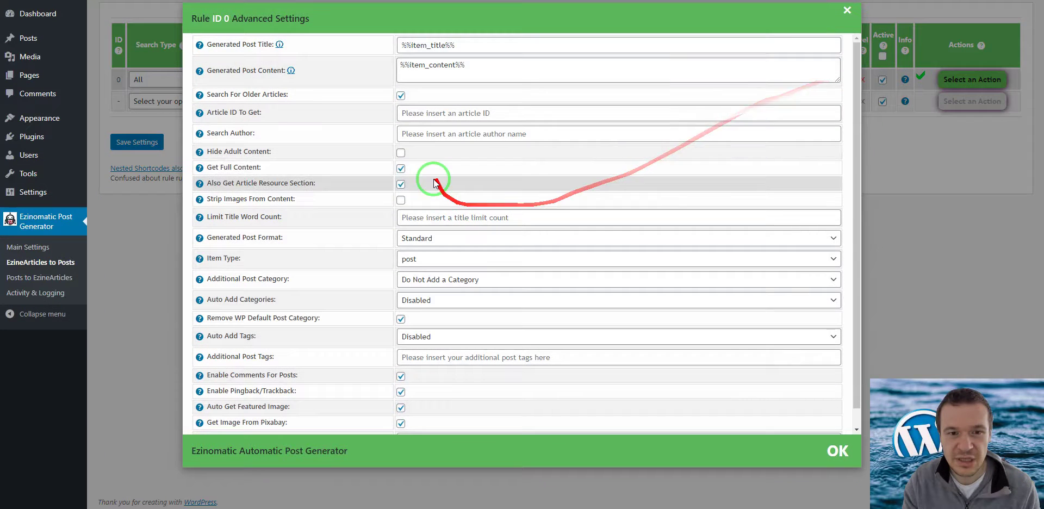
click(400, 183)
click(137, 142)
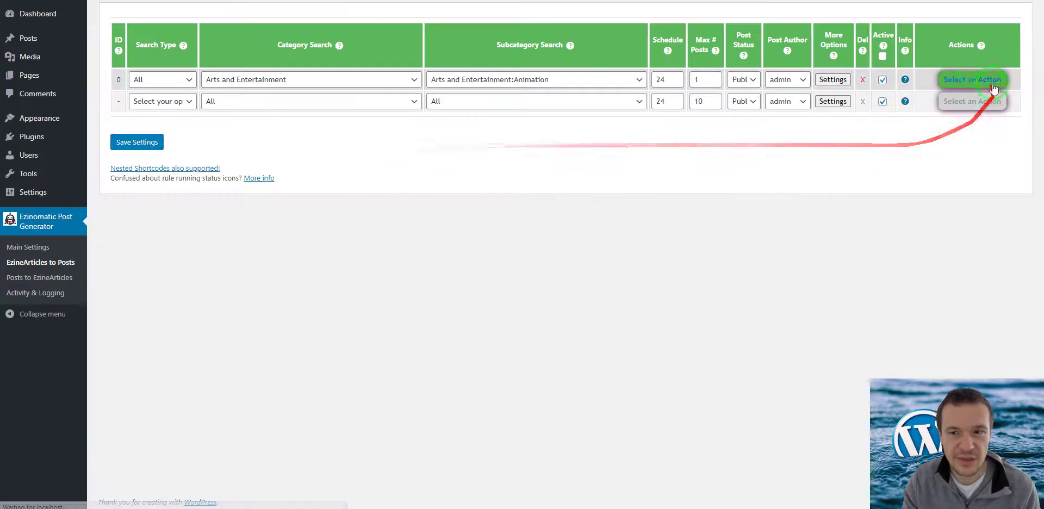
Delete the posts generated by rule 0 and run the rule again.
click(971, 79)
click(960, 118)
key(Return)
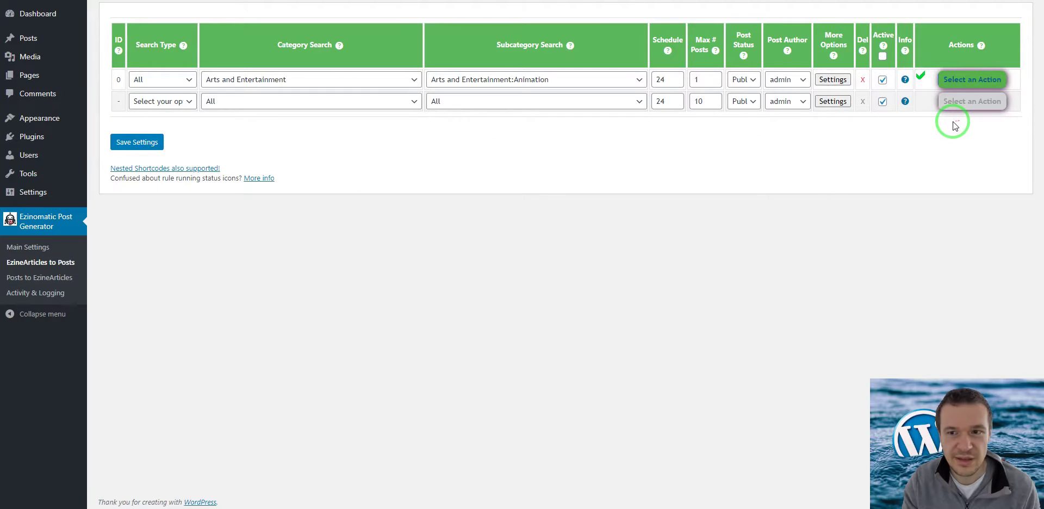
click(971, 79)
click(954, 100)
key(Return)
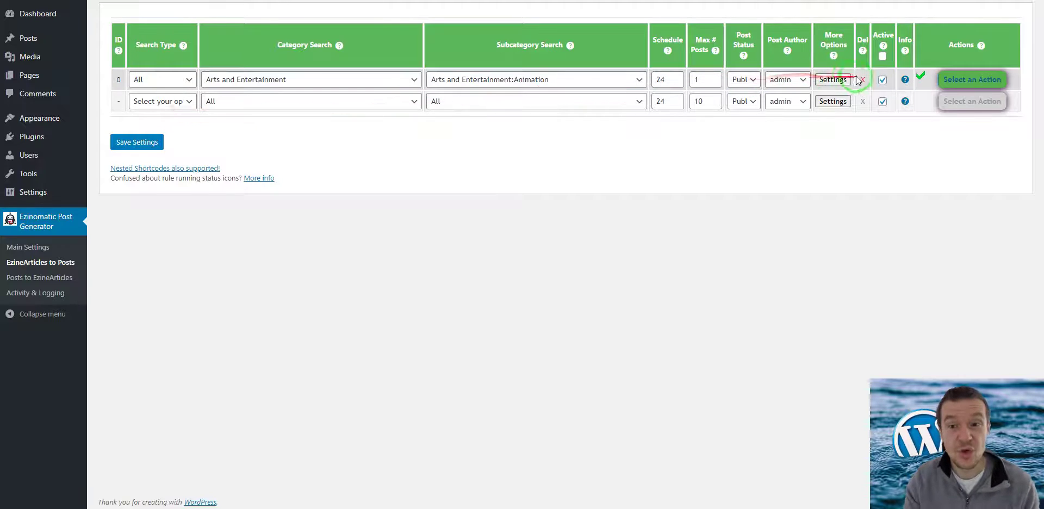
Open rule 0's advanced settings and check the Also Get Article Resource Section option.
click(841, 79)
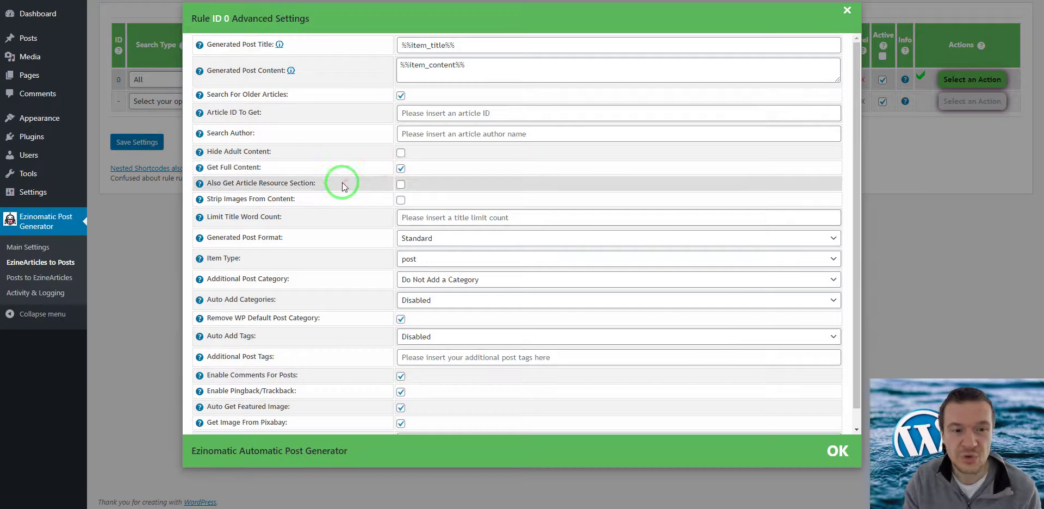